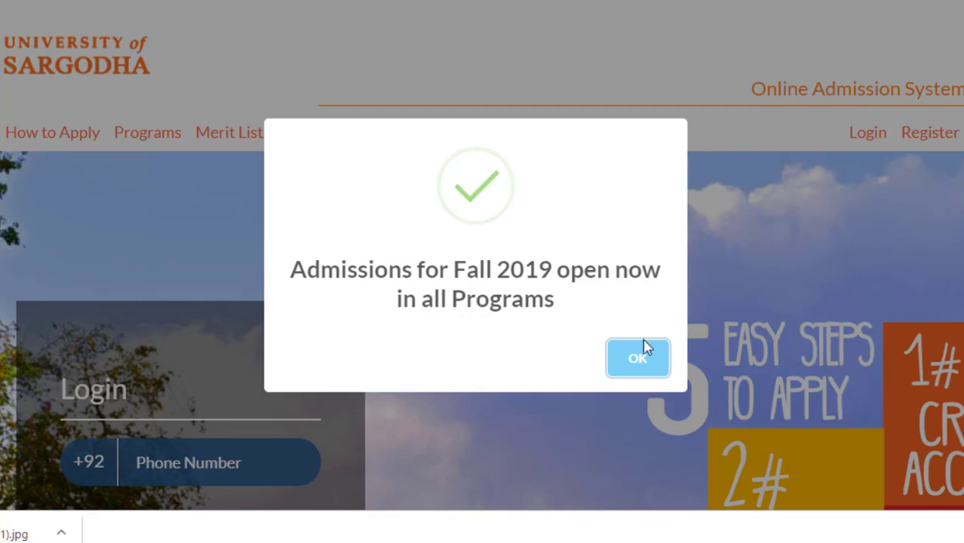
# - Dismiss the Fall 2019 admissions notice and review the login form and '5 Easy Steps to Apply' guide
pyautogui.click(642, 361)
pyautogui.scroll(-4, 481, 256)
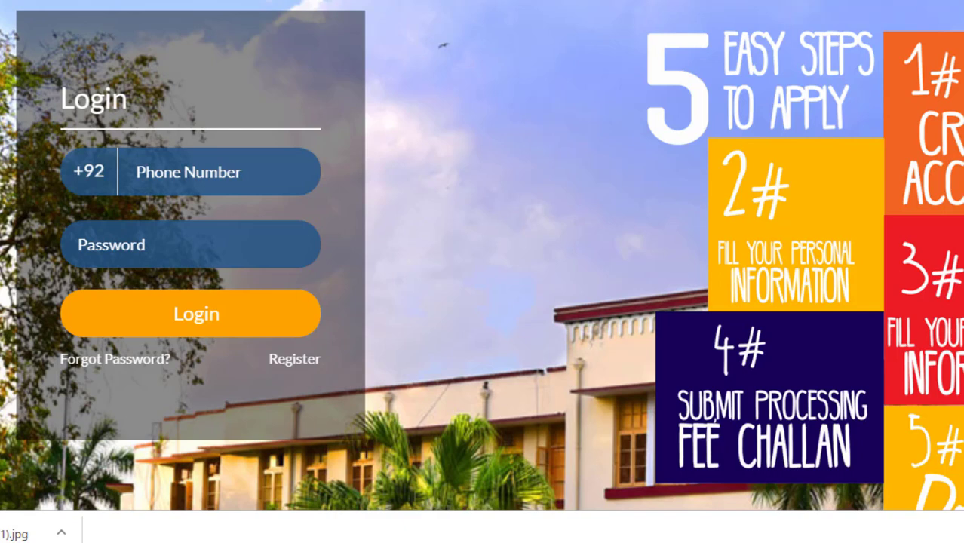
pyautogui.scroll(-5, 482, 256)
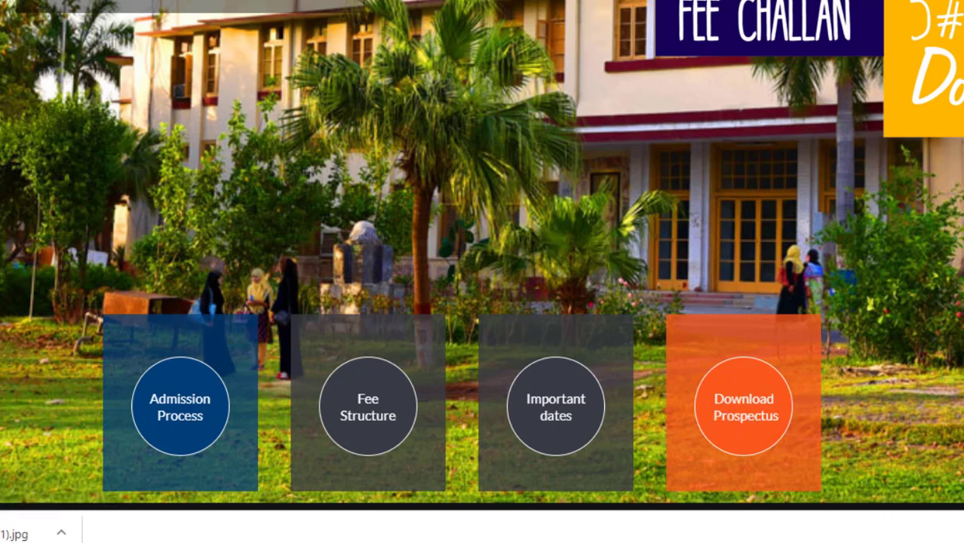
pyautogui.scroll(5, 482, 255)
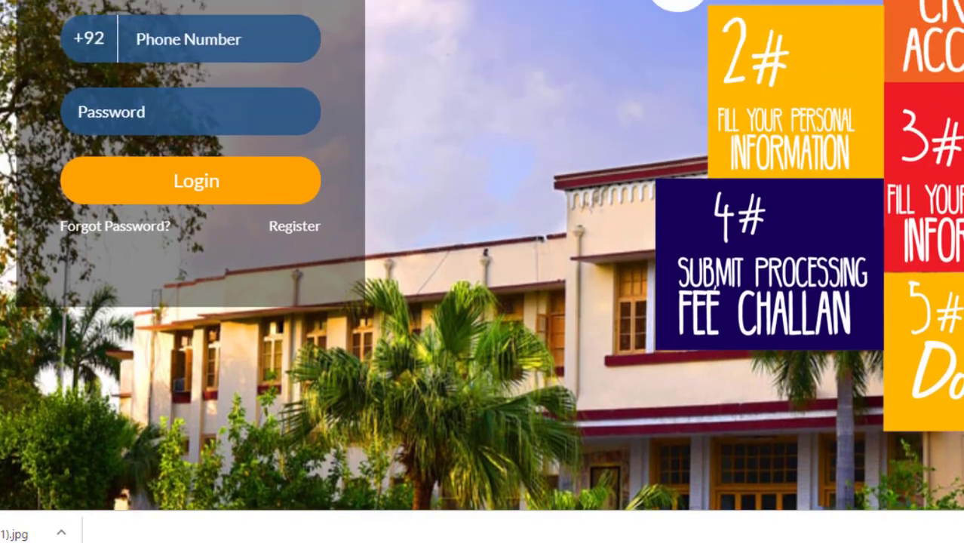
pyautogui.scroll(3, 695, 298)
pyautogui.scroll(-1, 694, 297)
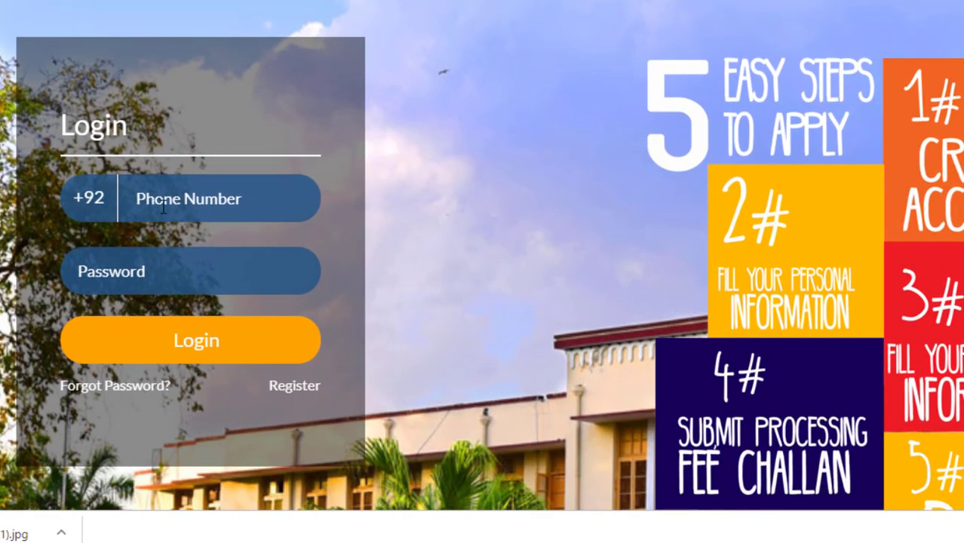
# - Open the registration form and fill the name and e-mail from saved browser details
pyautogui.click(294, 385)
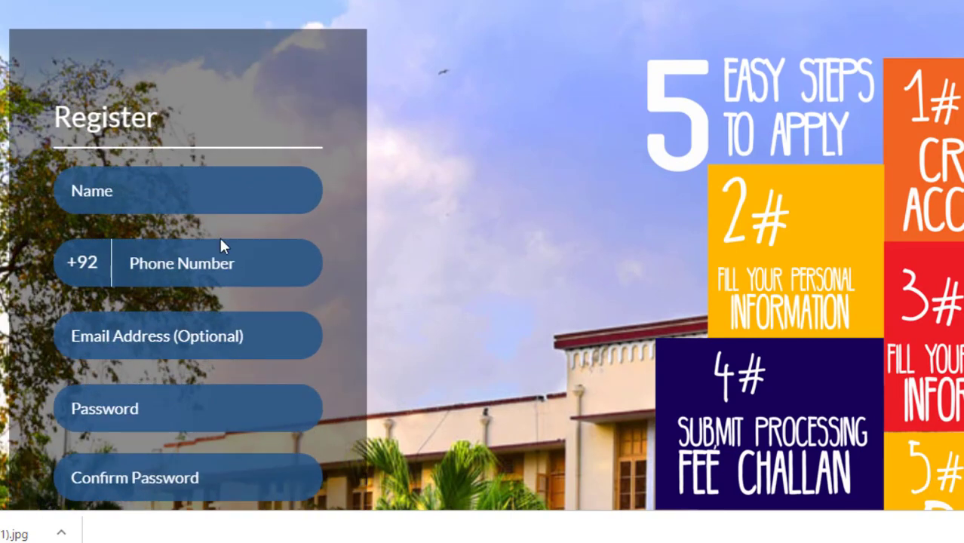
pyautogui.click(212, 262)
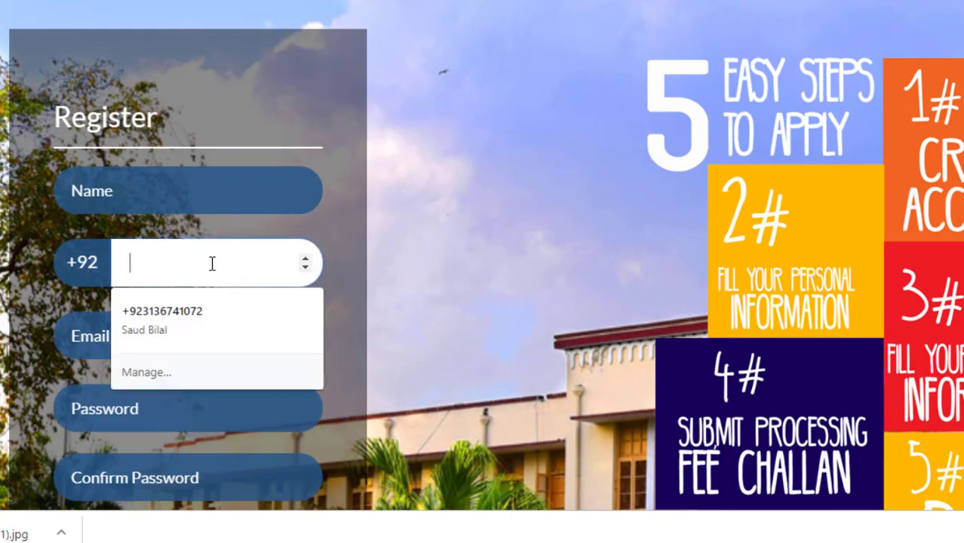
pyautogui.write('03')
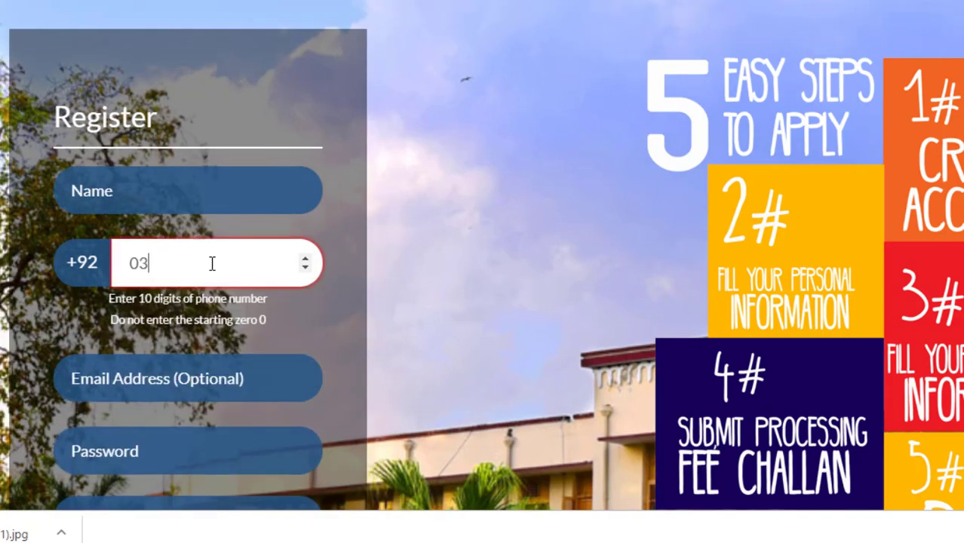
pyautogui.press('BackSpace')
pyautogui.press('Down')
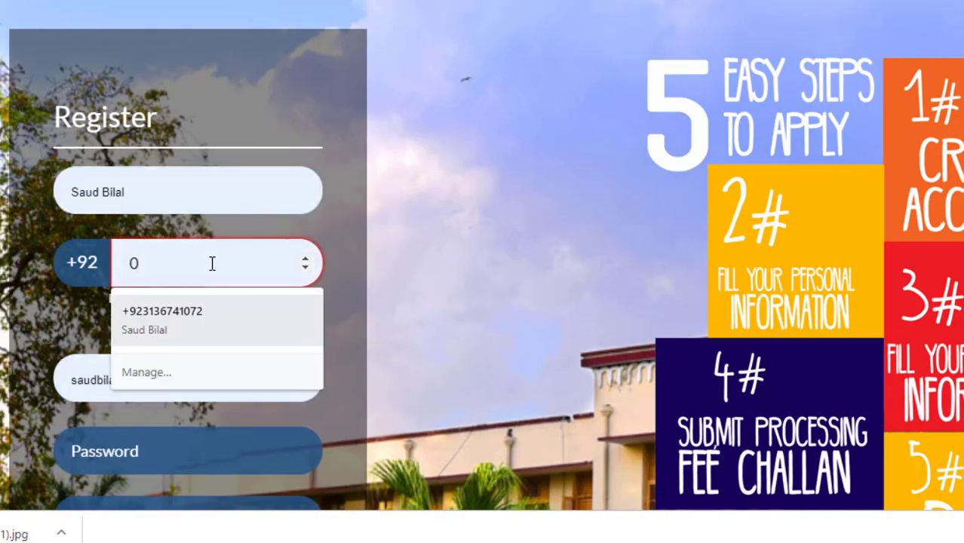
pyautogui.click(183, 323)
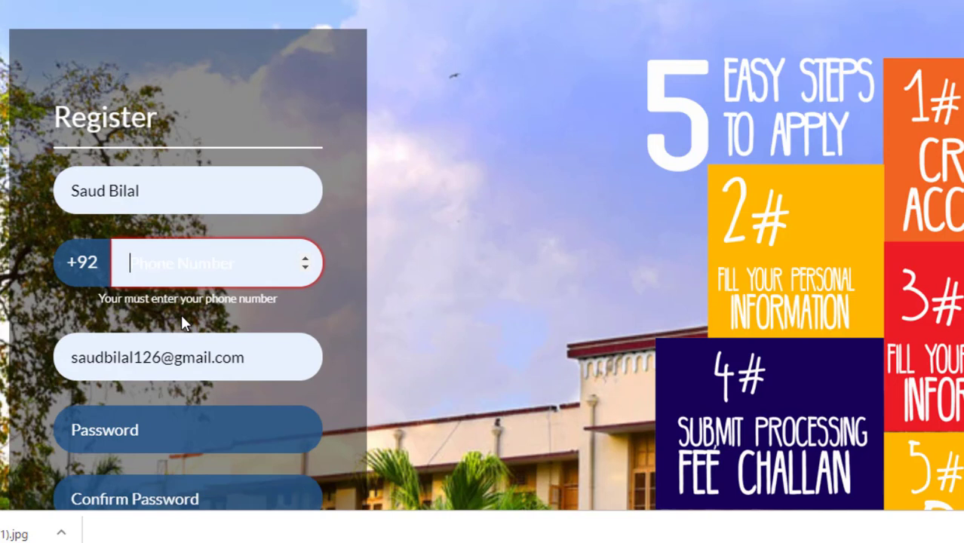
# - Enter the applicant's phone number and submit the registration
pyautogui.click(204, 266)
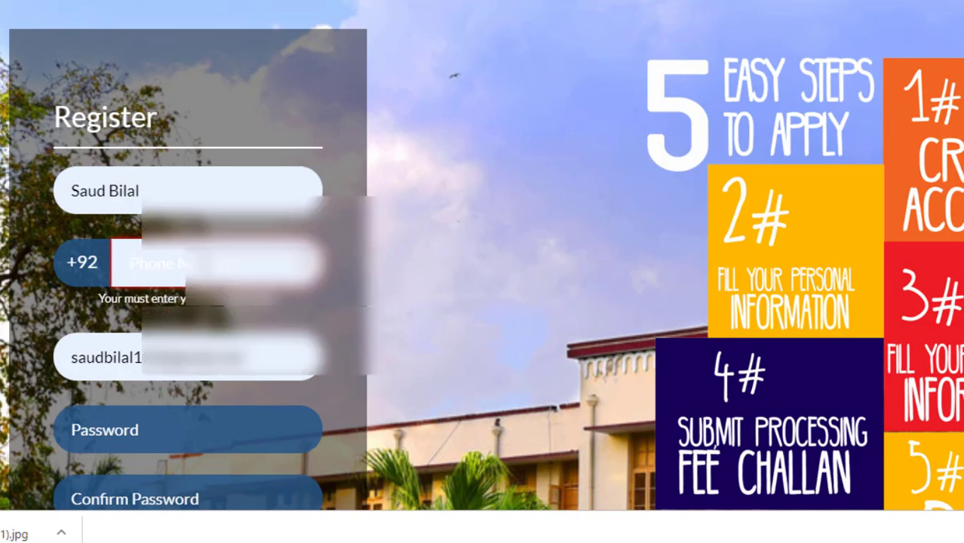
pyautogui.write('313')
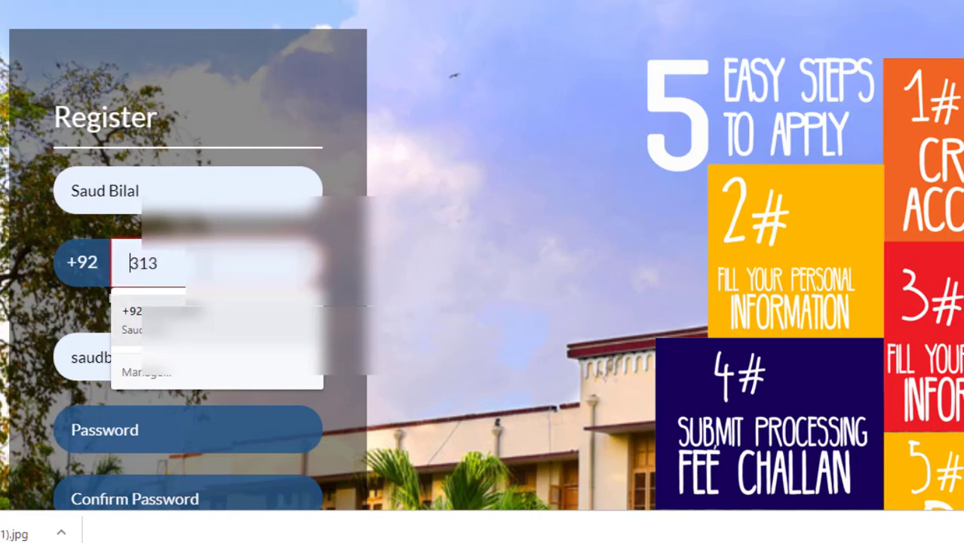
pyautogui.press('BackSpace')
pyautogui.press('BackSpace')
pyautogui.press('BackSpace')
pyautogui.write('313')
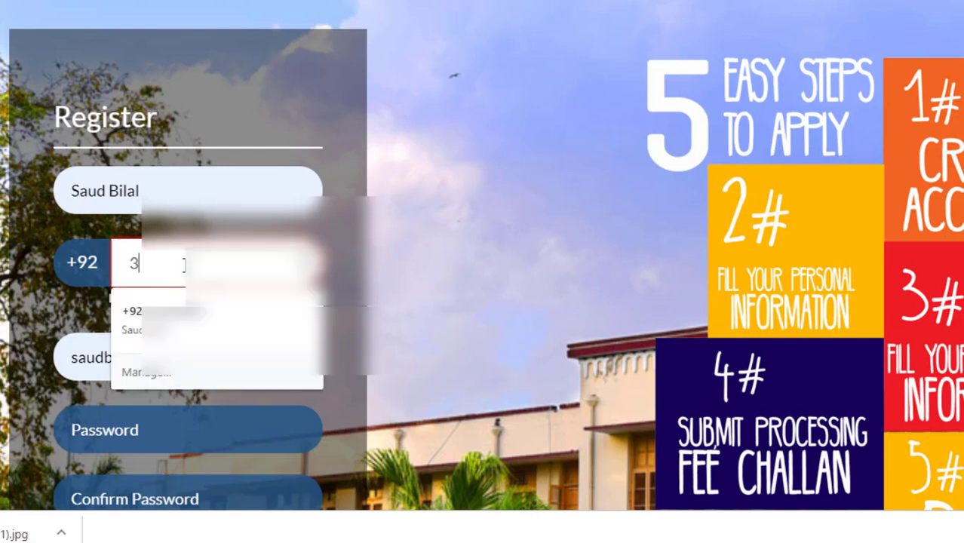
pyautogui.write('674')
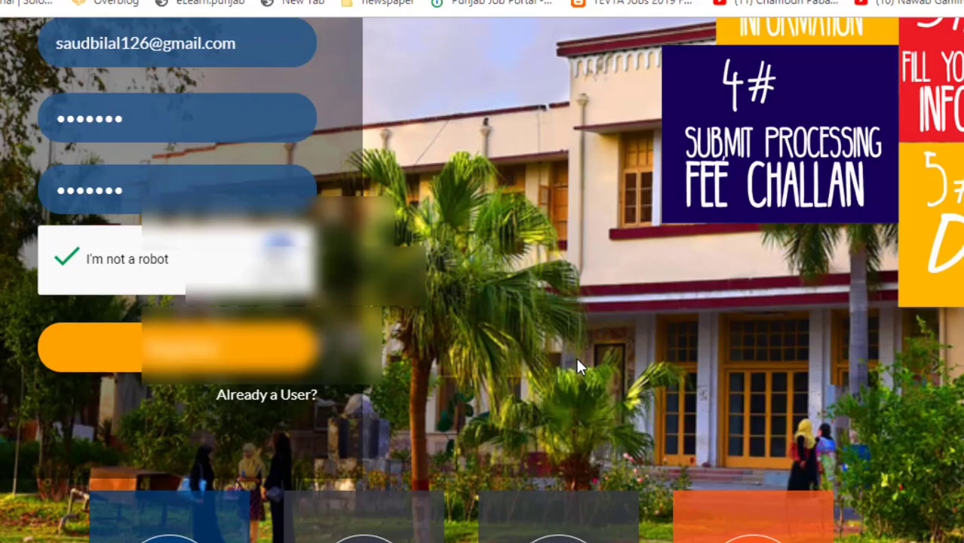
pyautogui.click(211, 355)
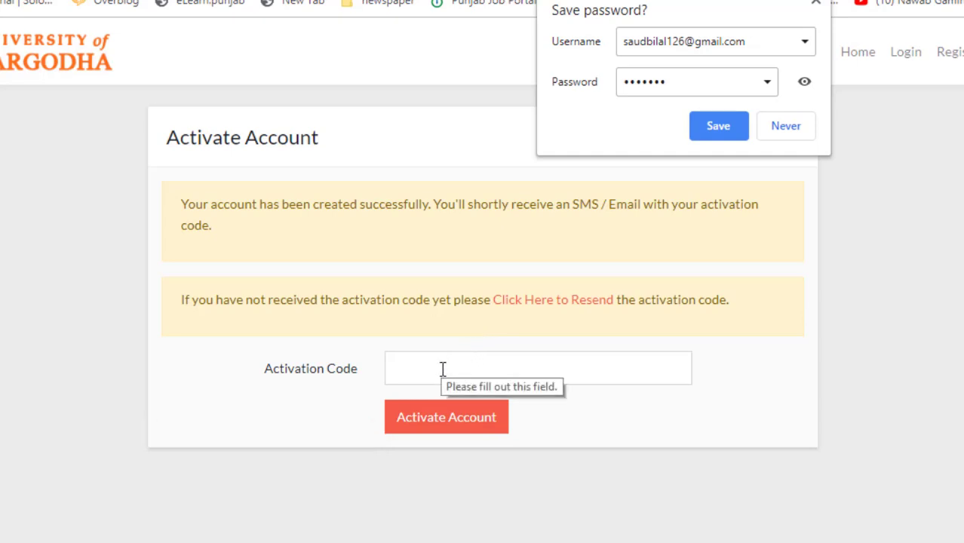
# - Save the new login in the browser and enter the activation code received by SMS
pyautogui.click(721, 126)
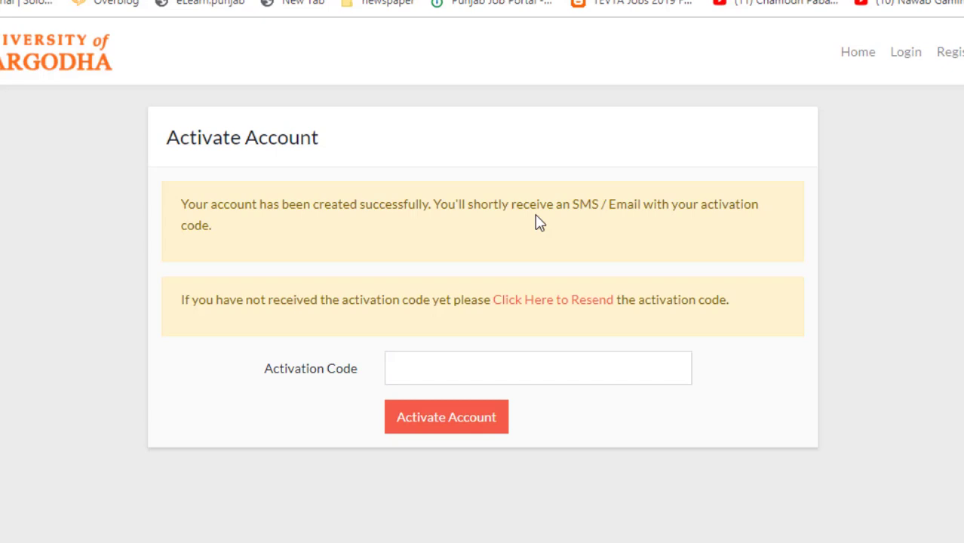
pyautogui.click(468, 378)
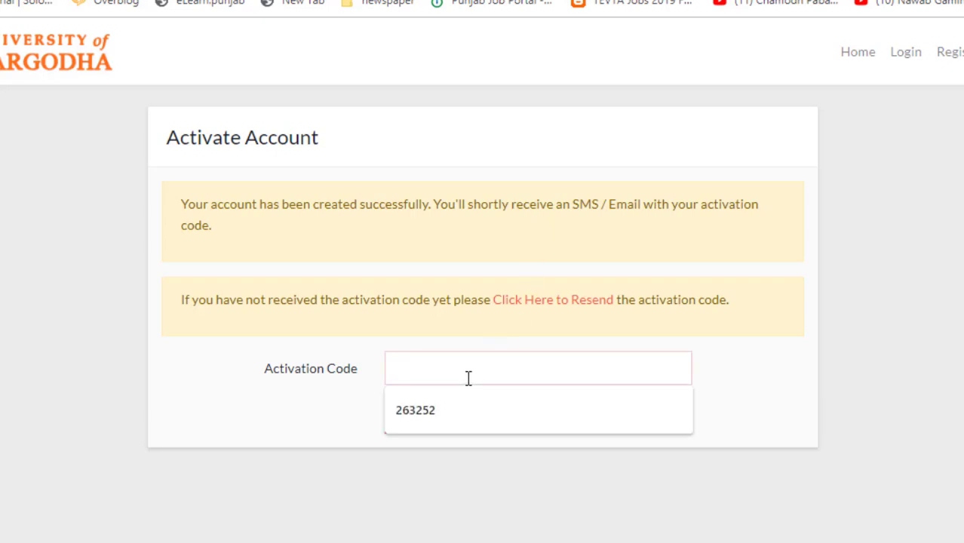
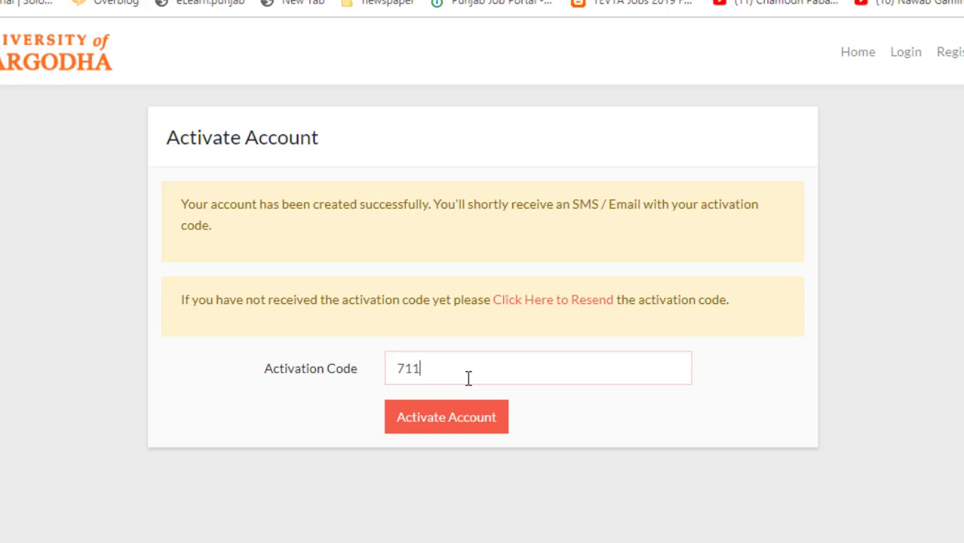
# - Activate the account, then log in with the phone number and password, with Remember Me ticked
pyautogui.click(443, 433)
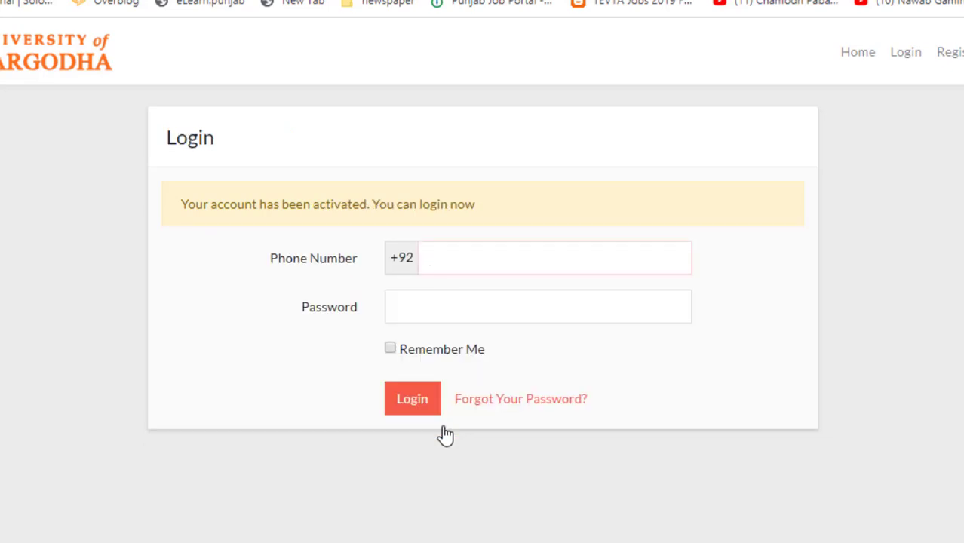
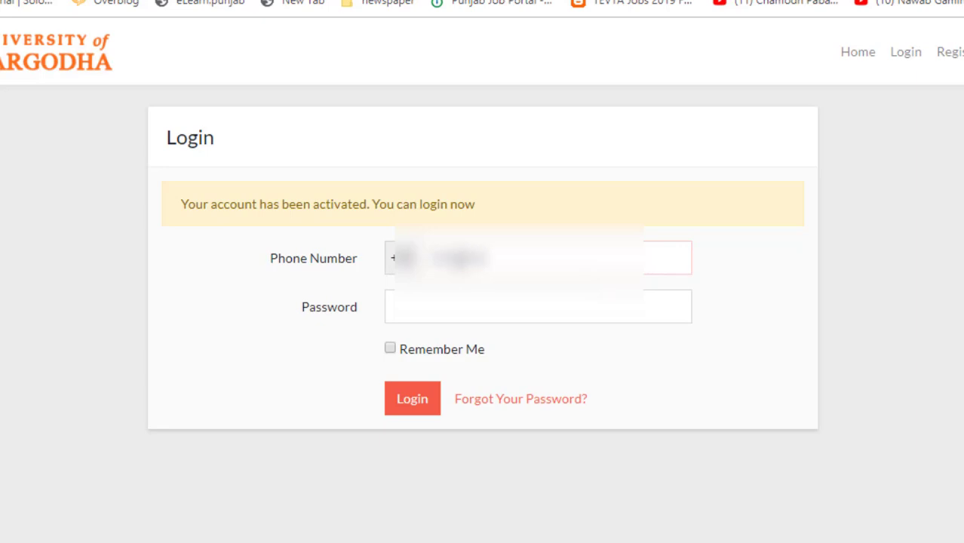
pyautogui.press('Tab')
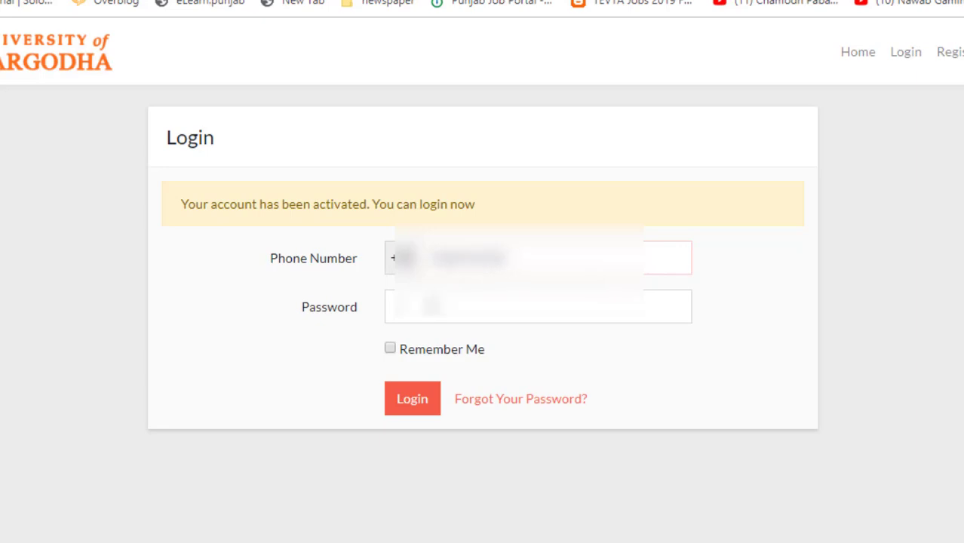
pyautogui.click(390, 348)
pyautogui.click(420, 405)
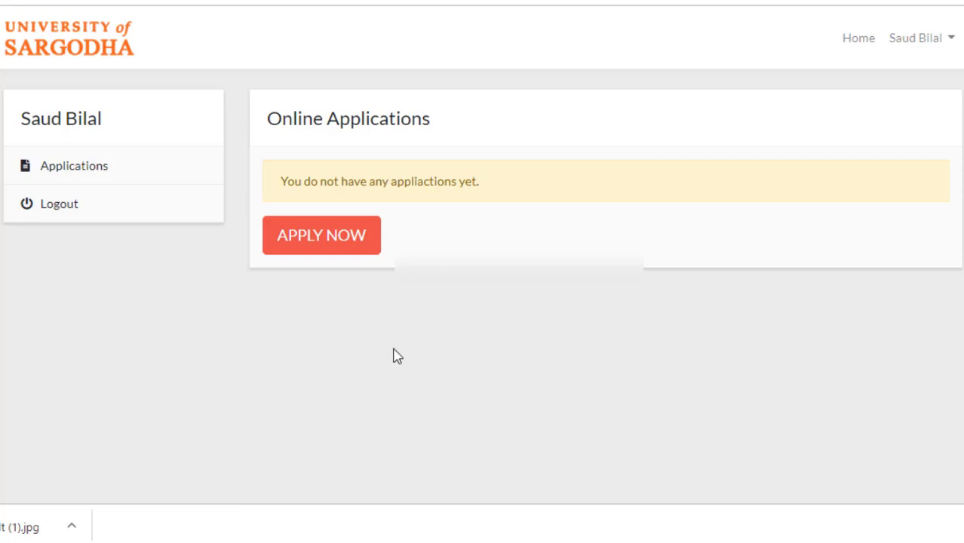
# - Start a new application with Main Campus and the Department of Islamic and Arabic Studies
pyautogui.click(346, 254)
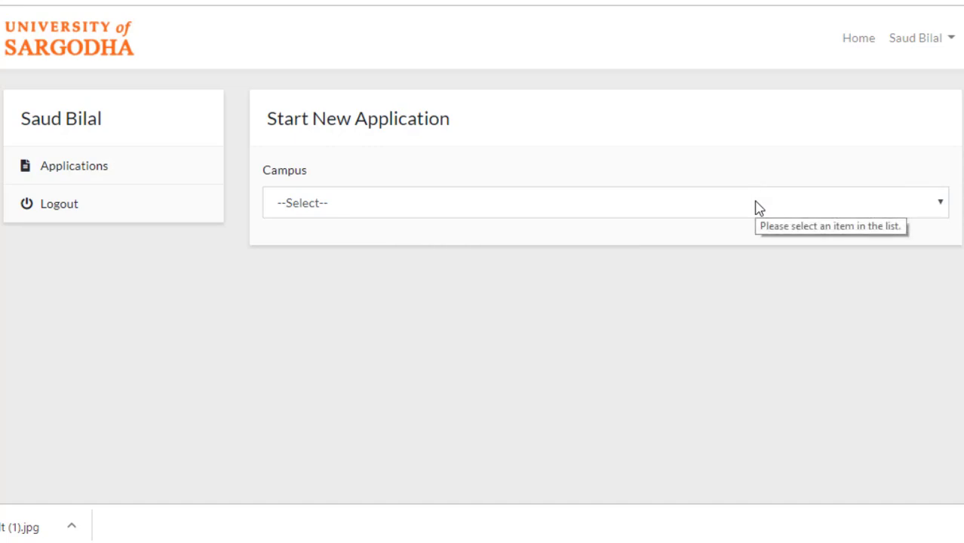
pyautogui.click(758, 208)
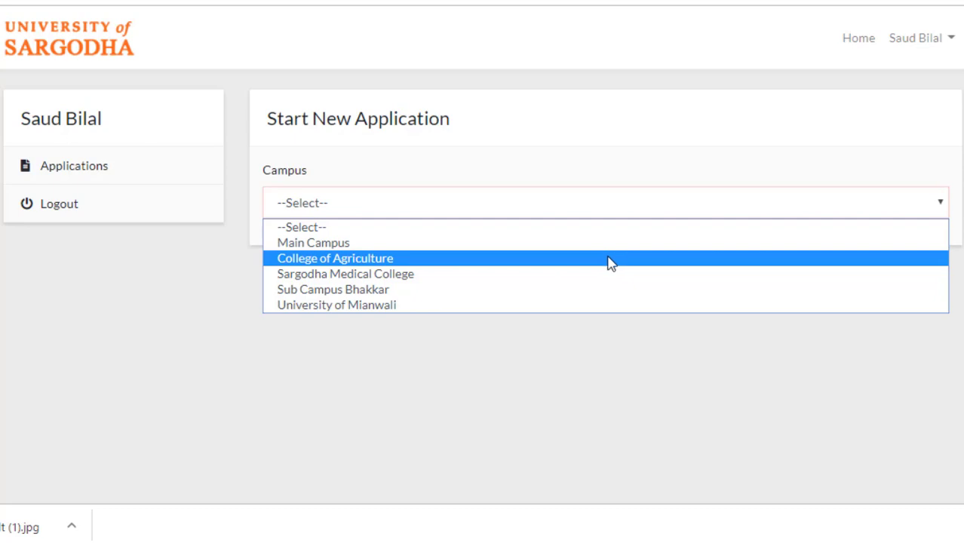
pyautogui.click(562, 248)
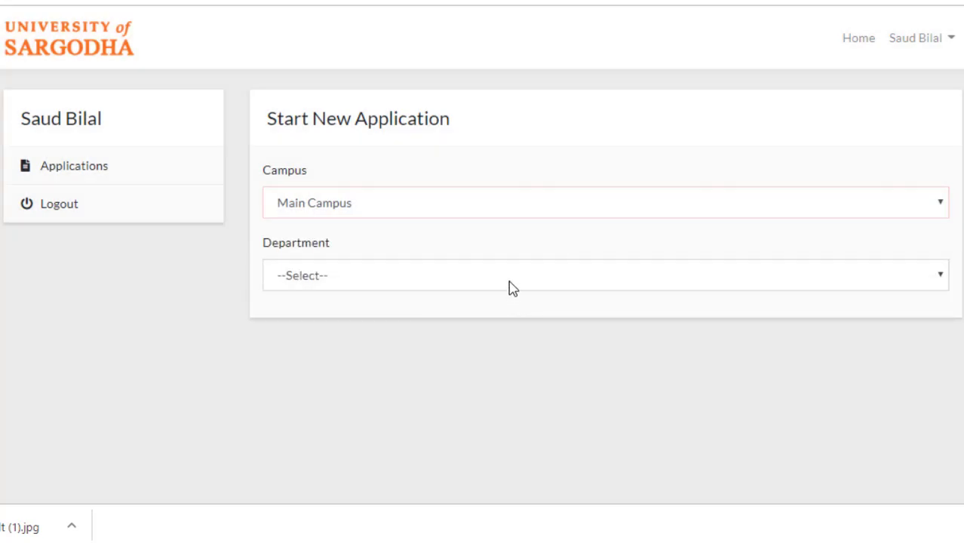
pyautogui.click(509, 288)
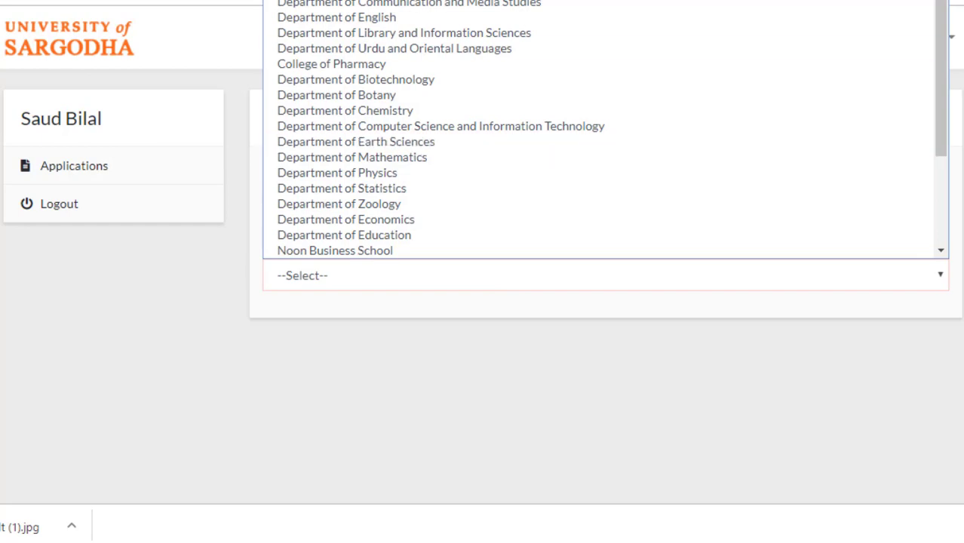
pyautogui.press('Return')
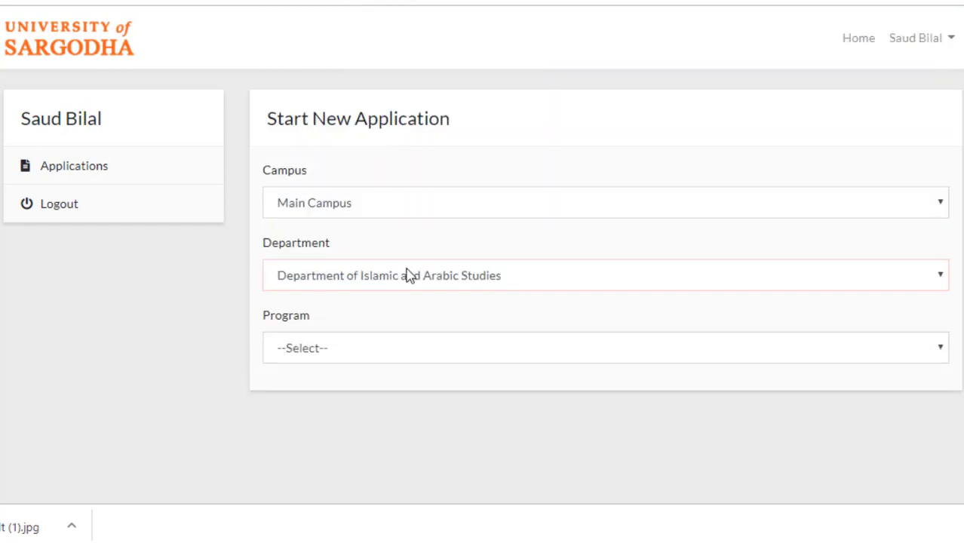
# - Choose Undergraduate level and BS Islamic Studies, then create the application
pyautogui.click(806, 355)
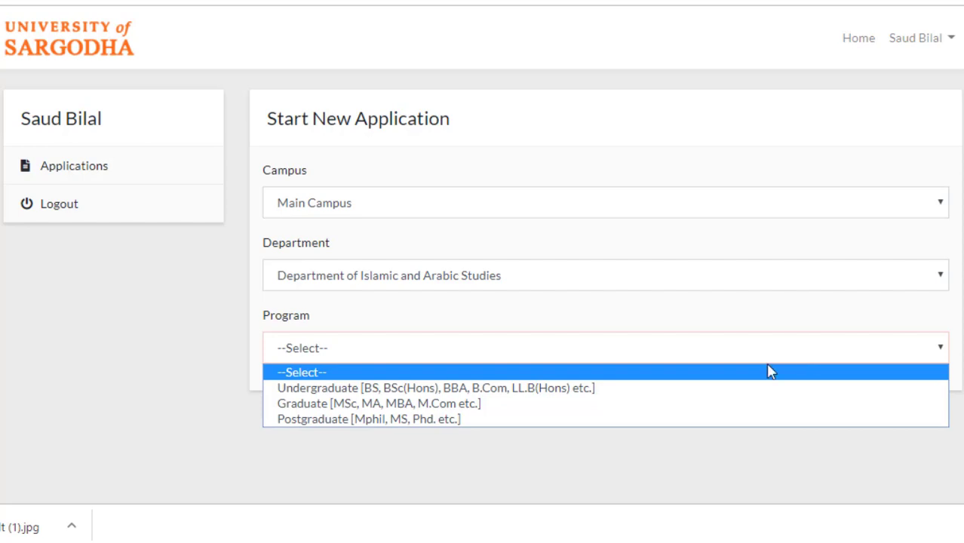
pyautogui.click(626, 392)
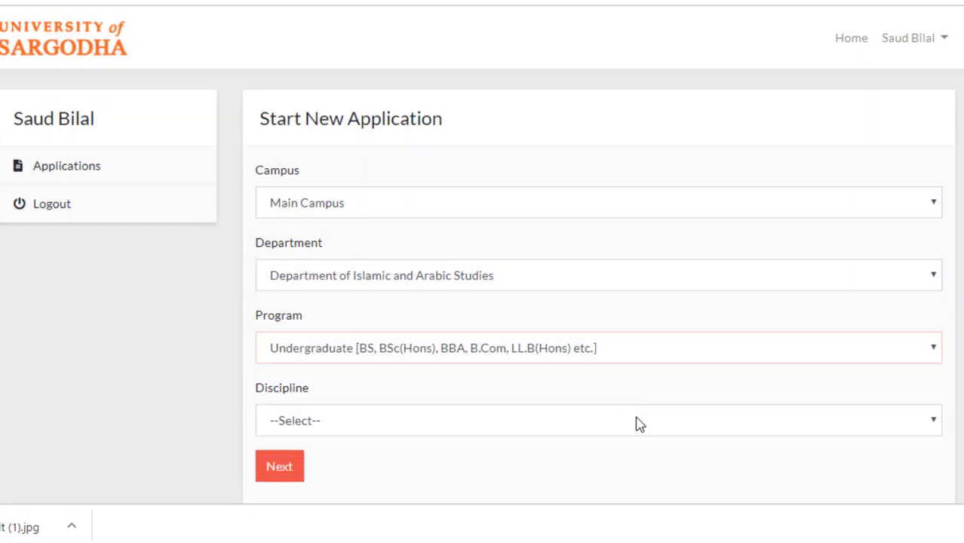
pyautogui.click(637, 422)
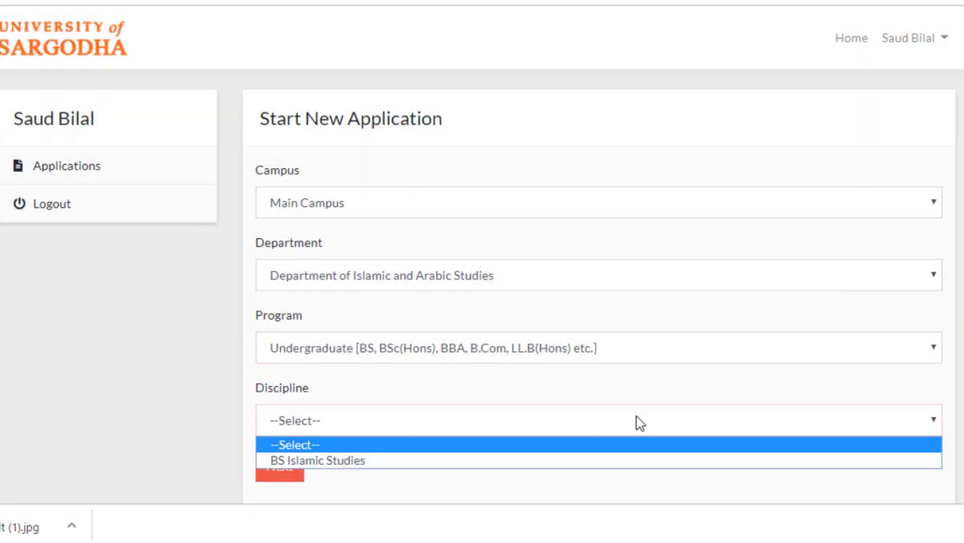
pyautogui.click(564, 464)
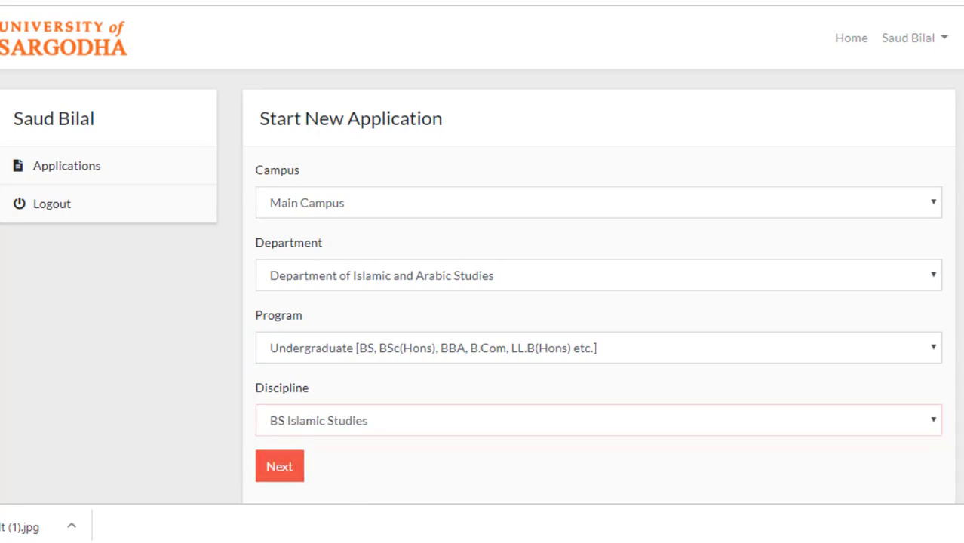
pyautogui.scroll(-1, 446, 407)
pyautogui.click(265, 453)
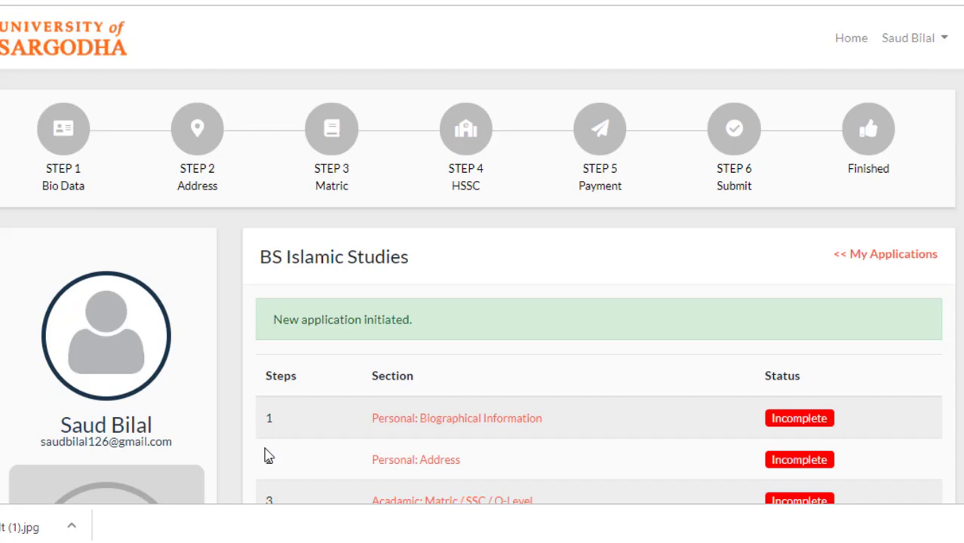
pyautogui.scroll(-3, 268, 455)
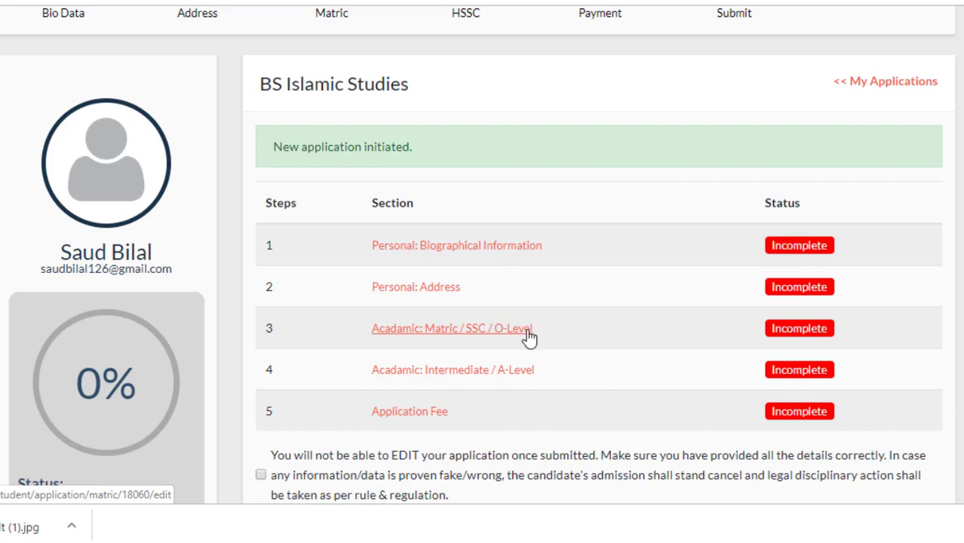
pyautogui.click(498, 249)
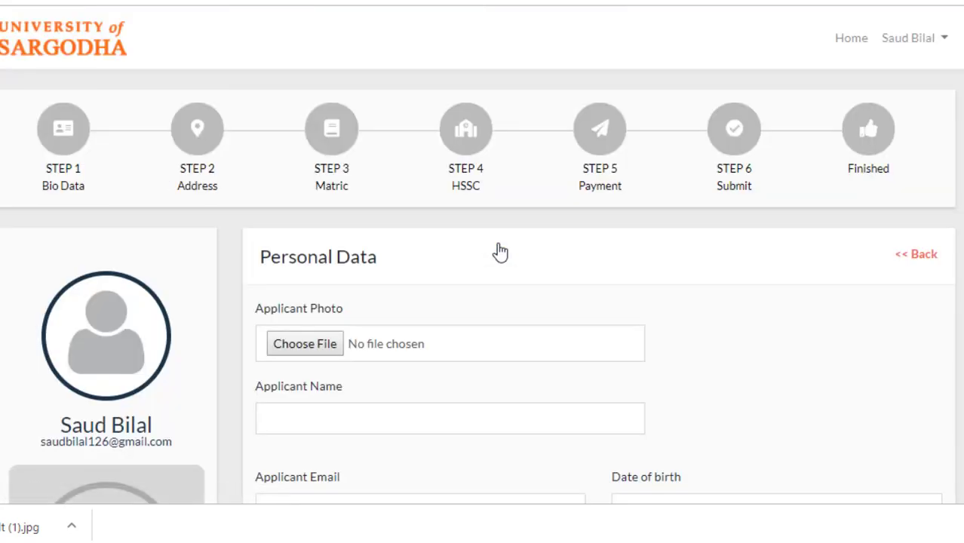
pyautogui.scroll(-2, 499, 252)
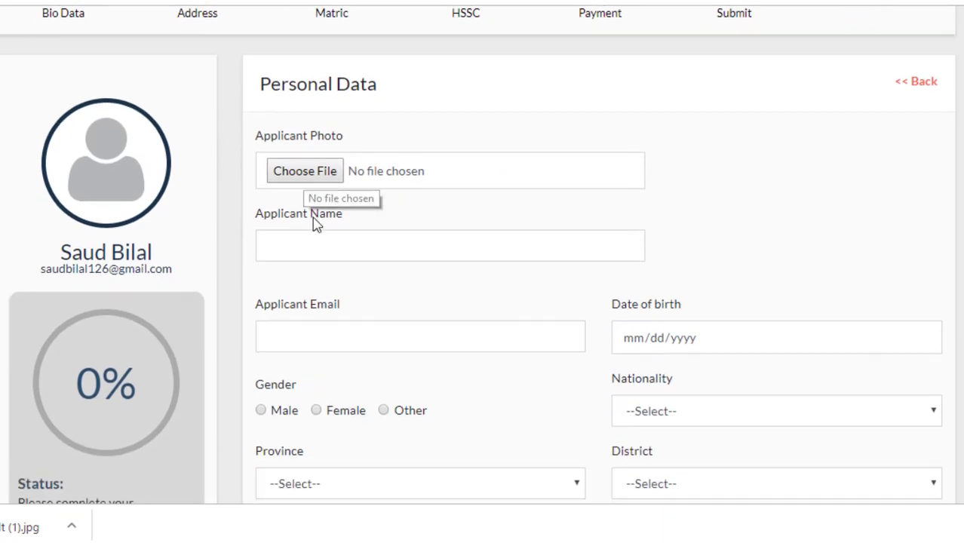
pyautogui.click(314, 239)
pyautogui.press('Escape')
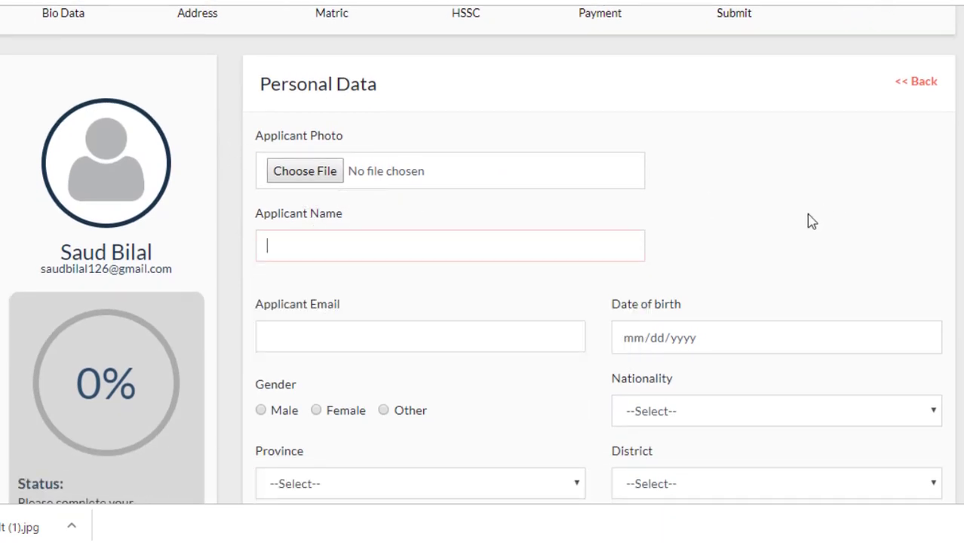
pyautogui.click(809, 219)
pyautogui.scroll(-4, 496, 319)
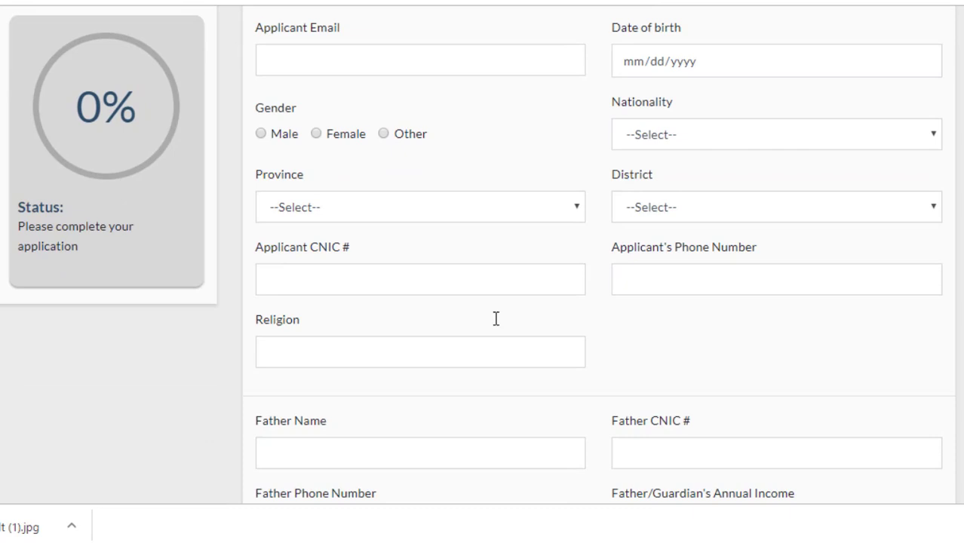
pyautogui.scroll(-4, 495, 319)
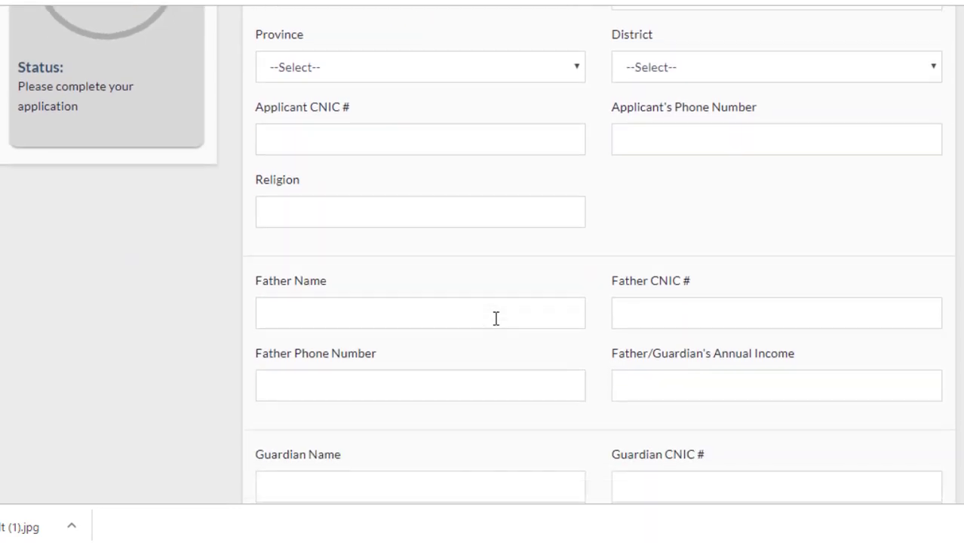
pyautogui.scroll(-2, 496, 318)
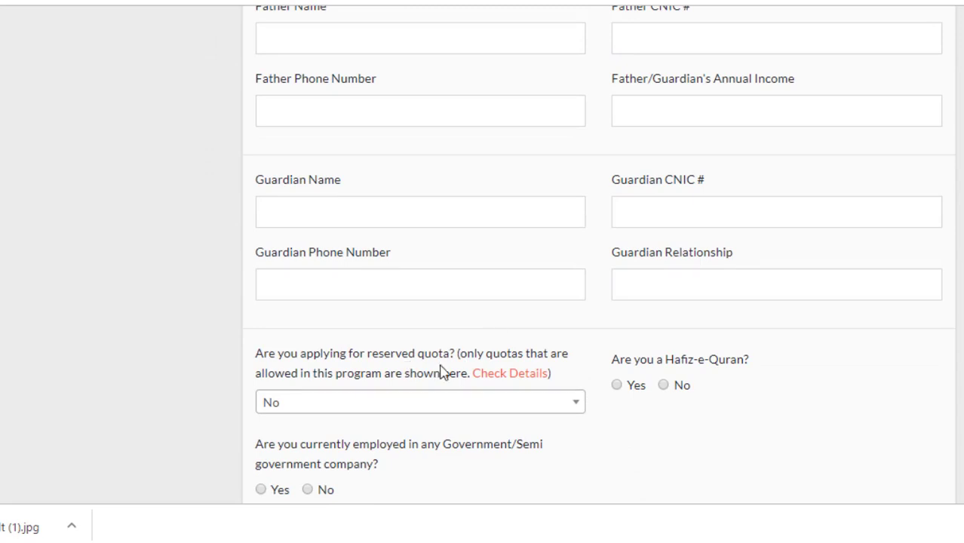
pyautogui.click(509, 402)
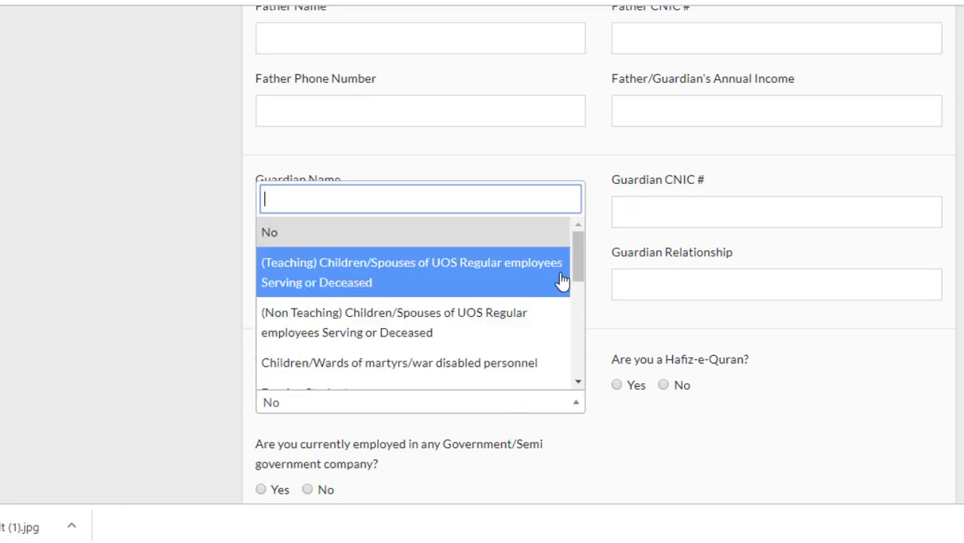
pyautogui.moveTo(579, 276); pyautogui.dragTo(595, 375)
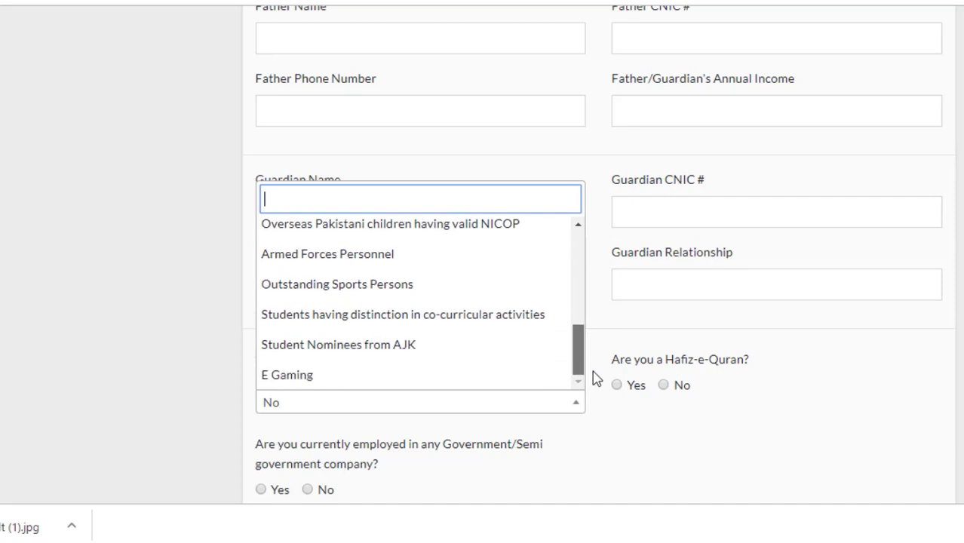
pyautogui.click(703, 459)
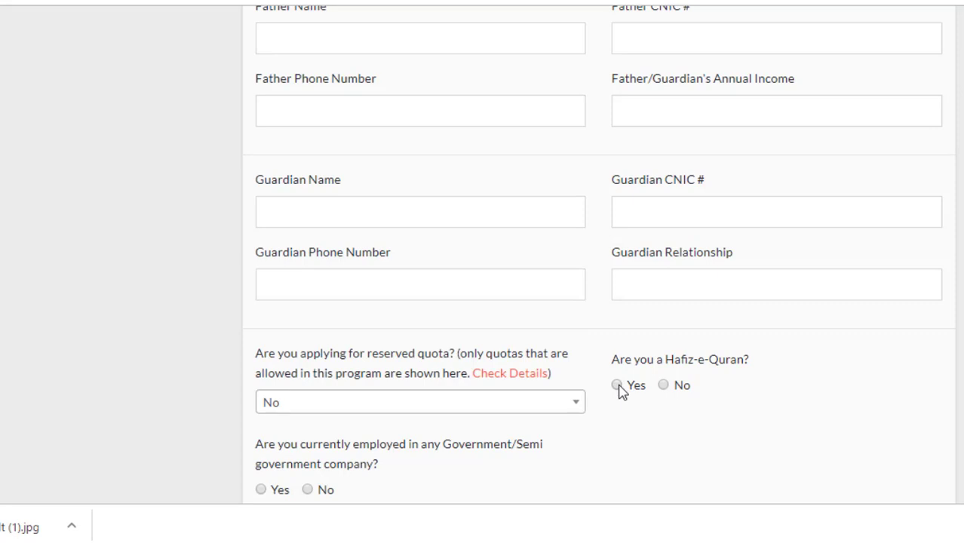
pyautogui.scroll(-3, 619, 391)
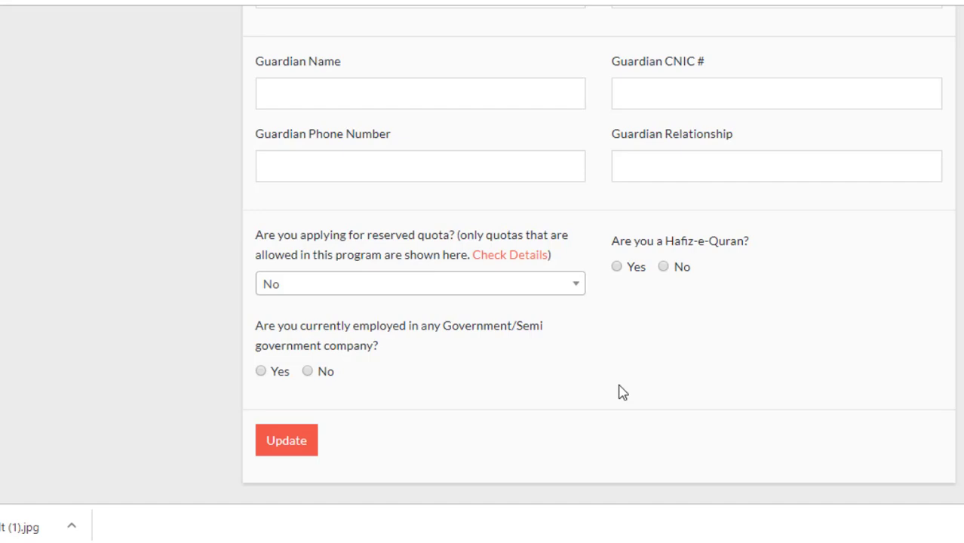
pyautogui.scroll(1, 618, 392)
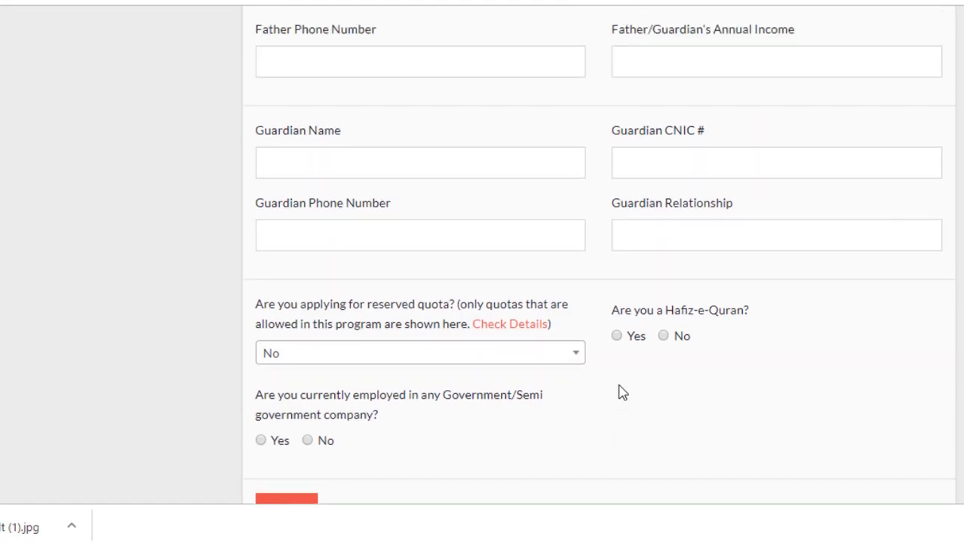
pyautogui.scroll(6, 618, 392)
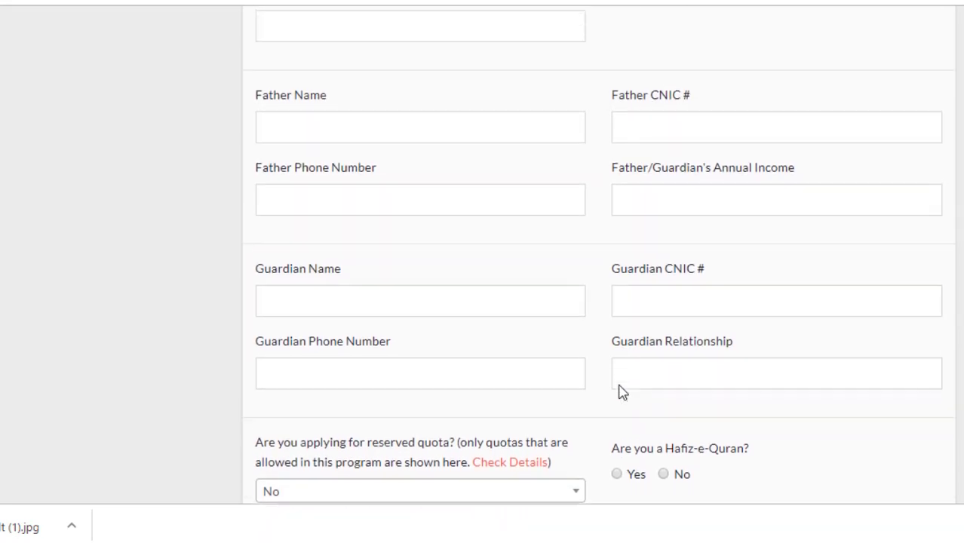
pyautogui.scroll(4, 618, 392)
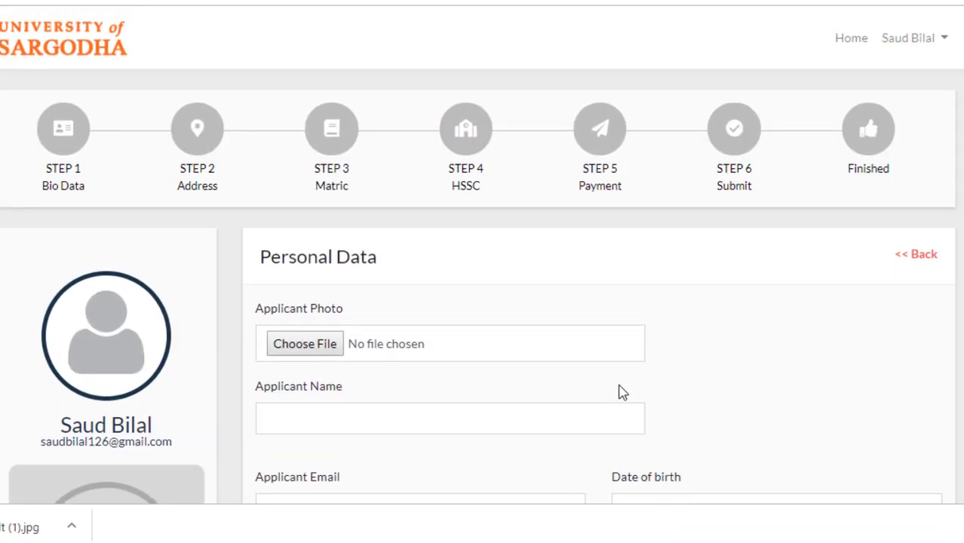
pyautogui.scroll(-1, 619, 391)
pyautogui.scroll(1, 619, 392)
# - Open Step 3's Matric / SSC / O-Level form and scroll through its empty fields
pyautogui.click(331, 149)
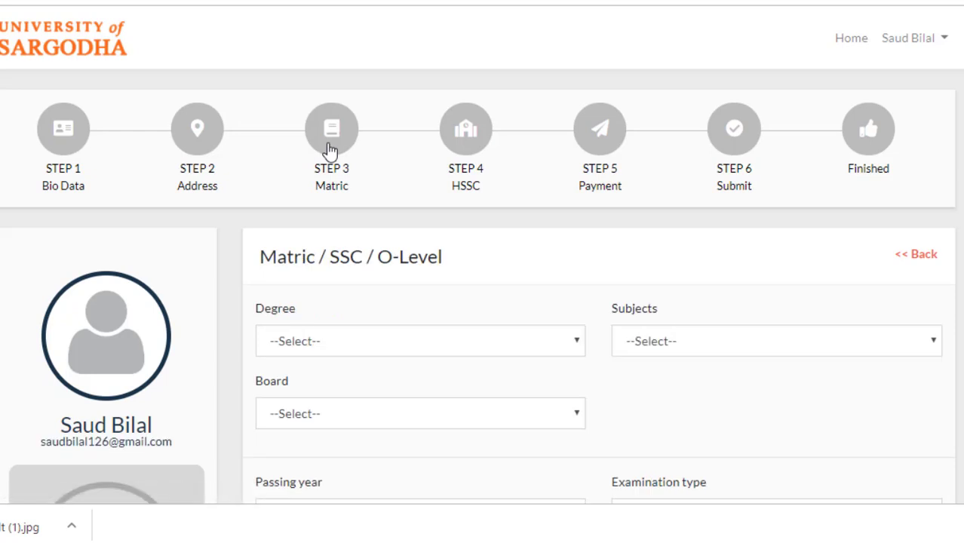
pyautogui.scroll(-4, 330, 150)
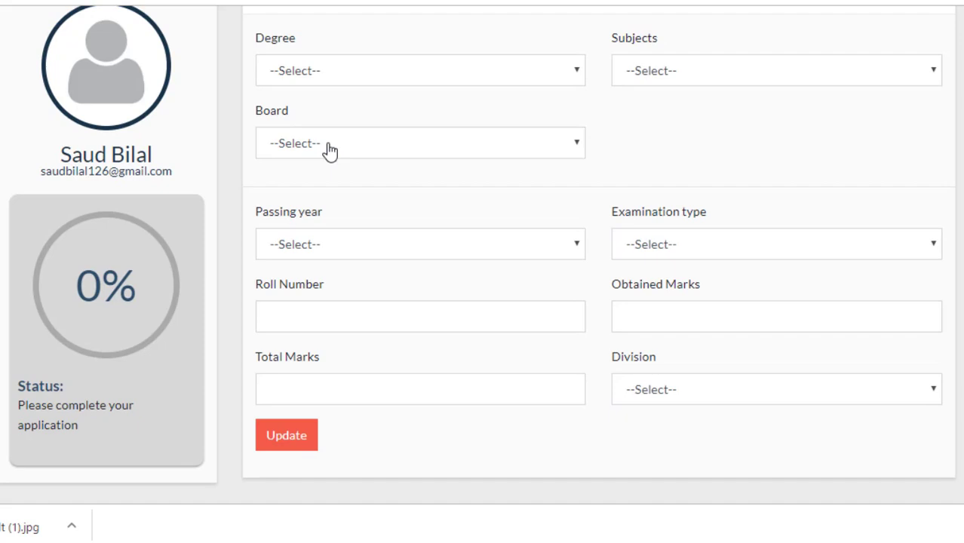
pyautogui.scroll(3, 330, 150)
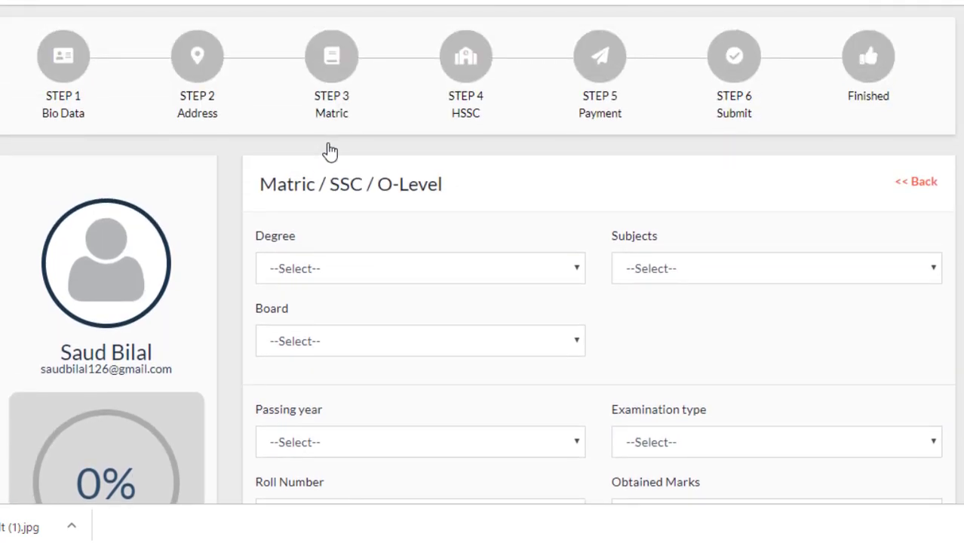
pyautogui.scroll(1, 330, 150)
# - Open Step 4 HSSC and view the 1st major subject choices without selecting one
pyautogui.click(465, 147)
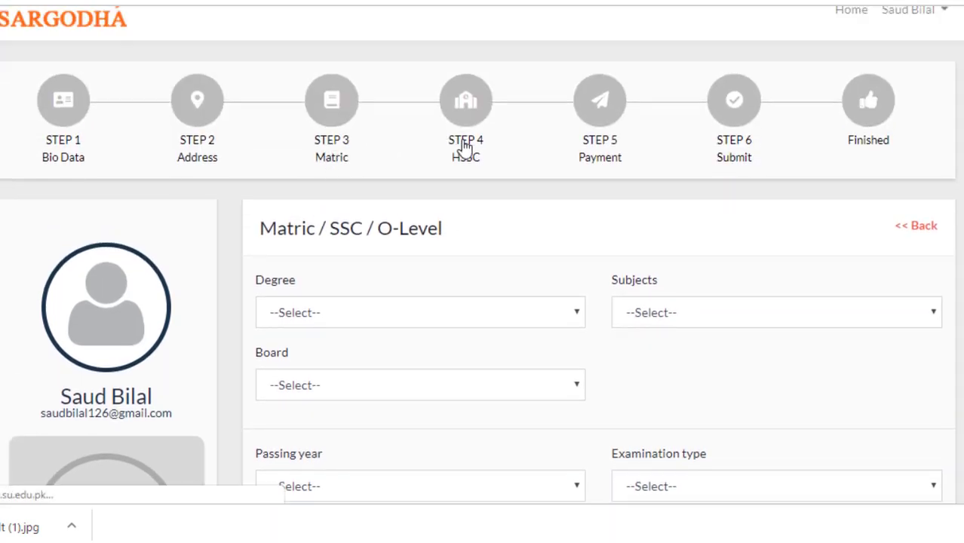
pyautogui.scroll(-3, 465, 147)
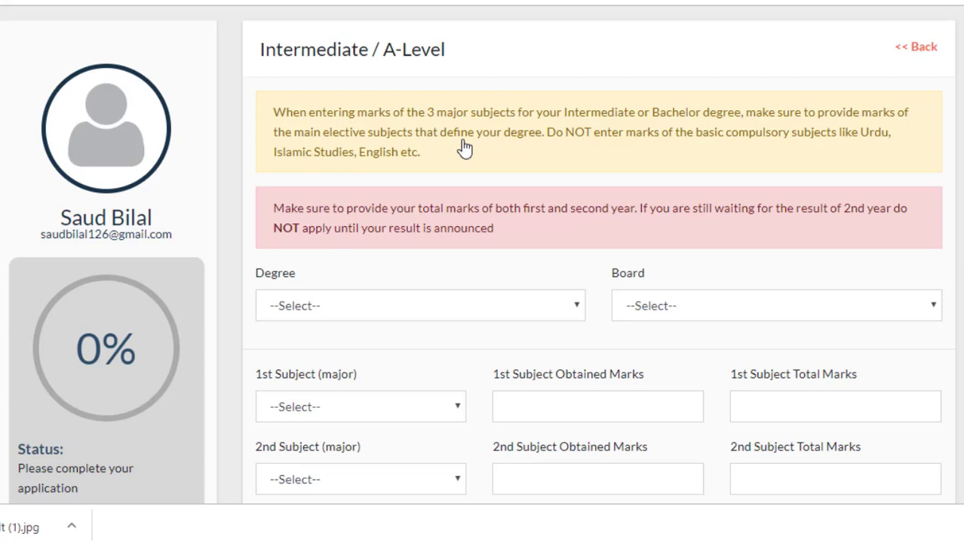
pyautogui.scroll(1, 463, 147)
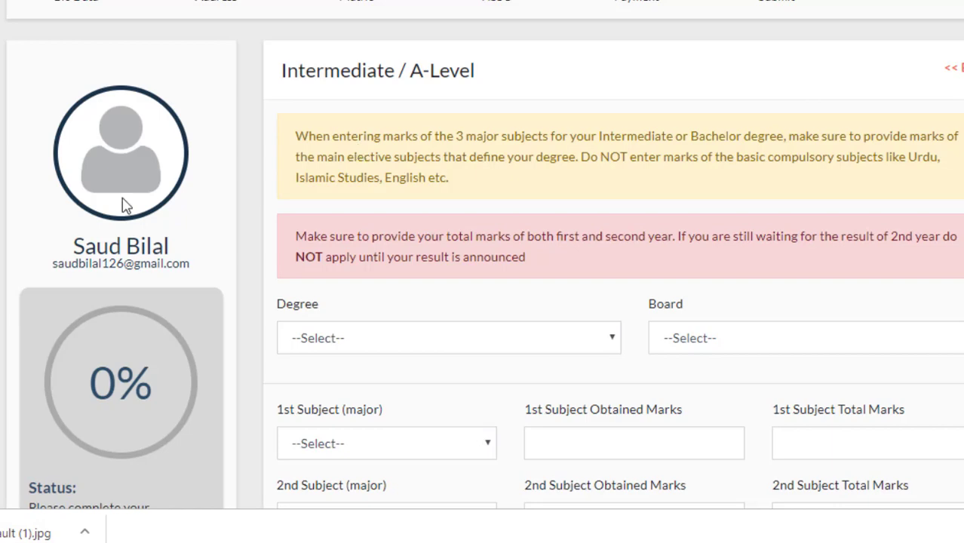
pyautogui.scroll(-3, 483, 302)
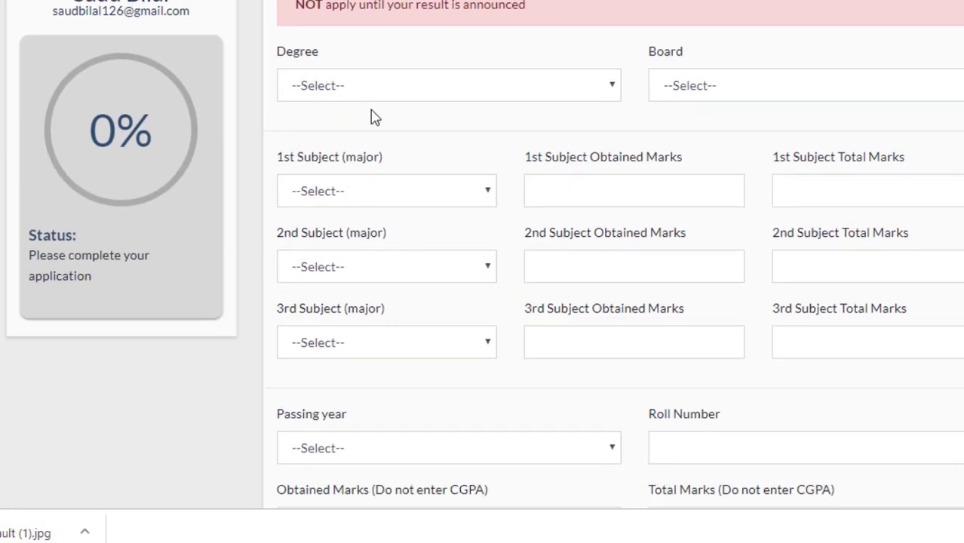
pyautogui.click(391, 199)
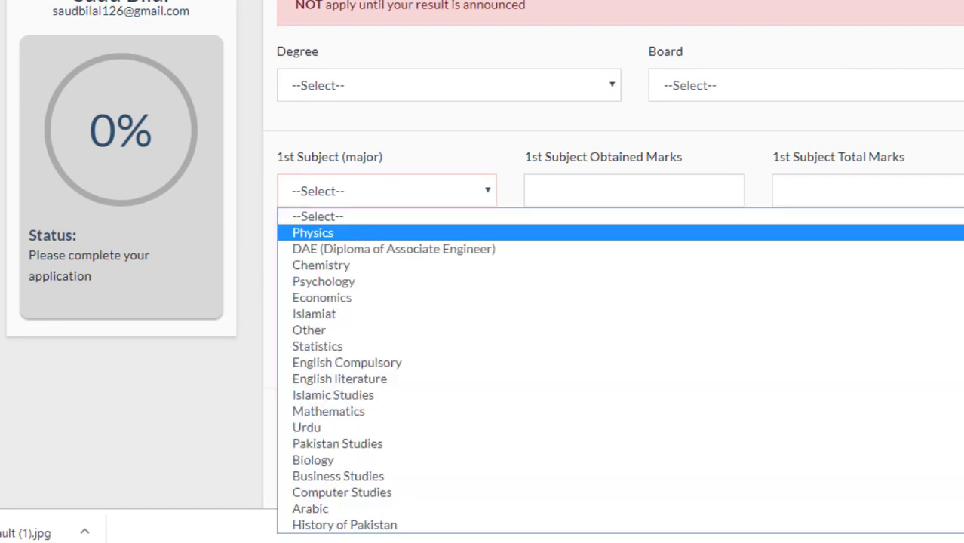
pyautogui.press('Escape')
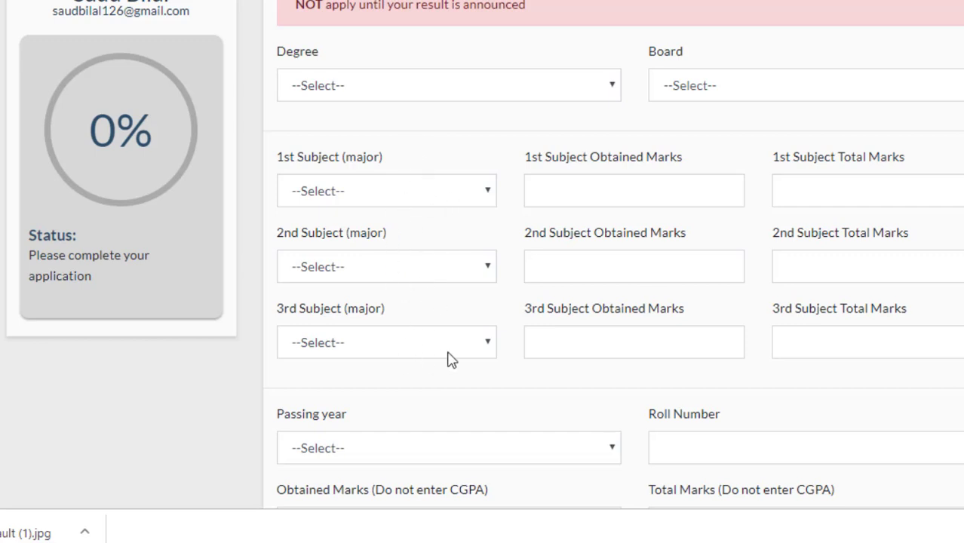
# - Scroll through the rest of the Intermediate form, then go to the Application Fee page
pyautogui.scroll(3, 482, 256)
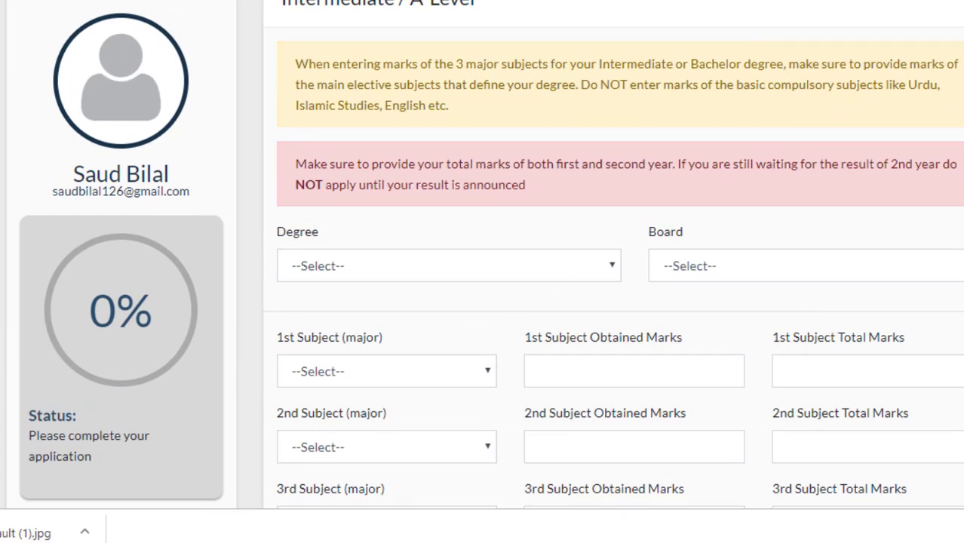
pyautogui.scroll(-1, 484, 254)
pyautogui.scroll(-1, 452, 271)
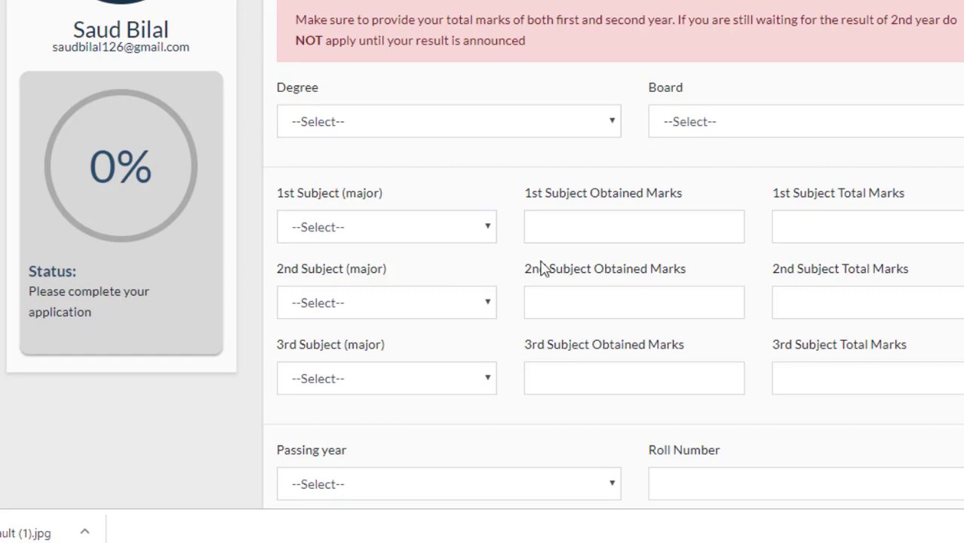
pyautogui.scroll(5, 543, 270)
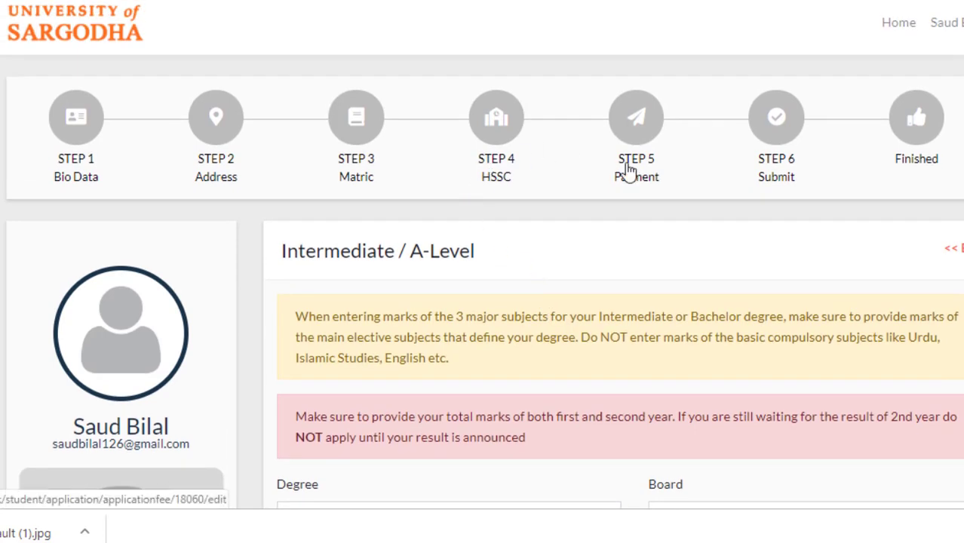
pyautogui.click(629, 170)
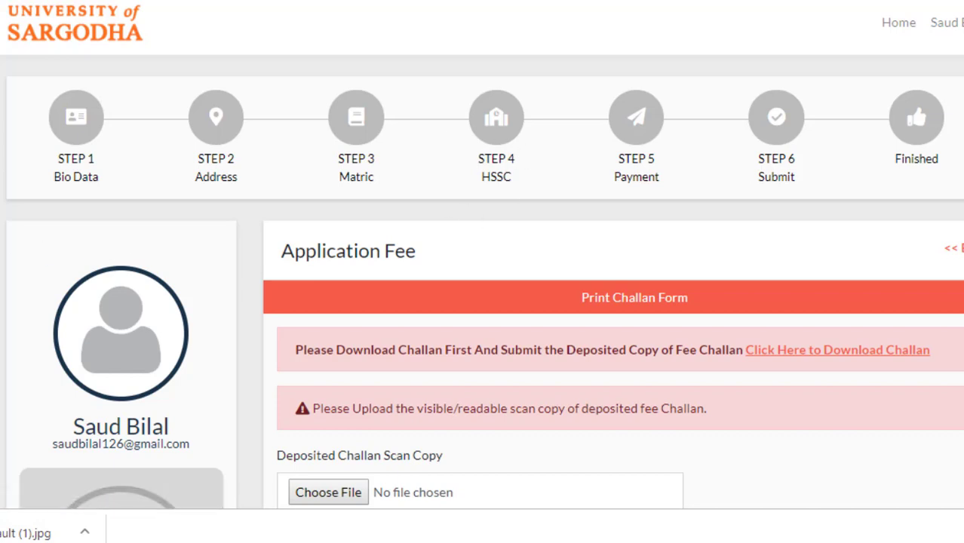
# - Scroll through the Application Fee page, which has no challan scan attached yet
pyautogui.scroll(-2, 483, 301)
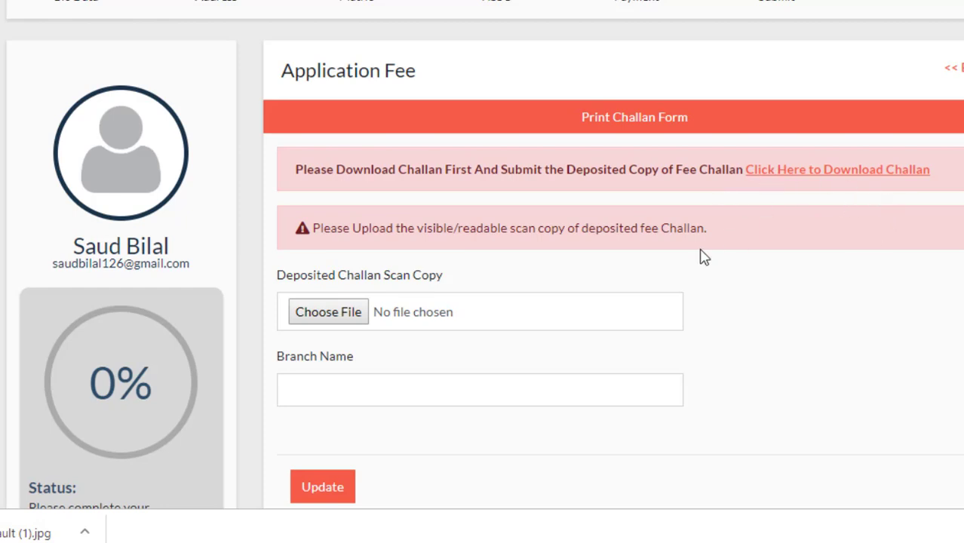
pyautogui.scroll(-2, 700, 257)
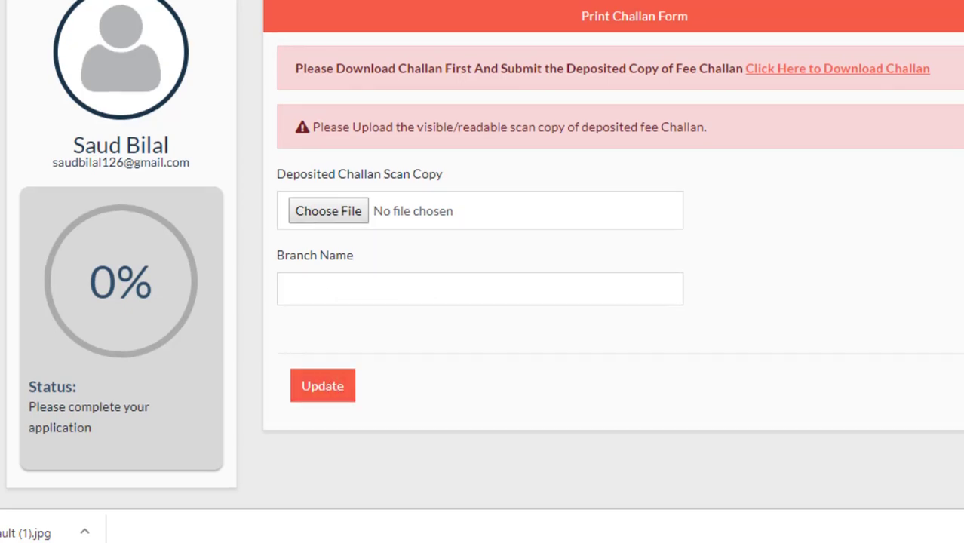
pyautogui.scroll(4, 343, 172)
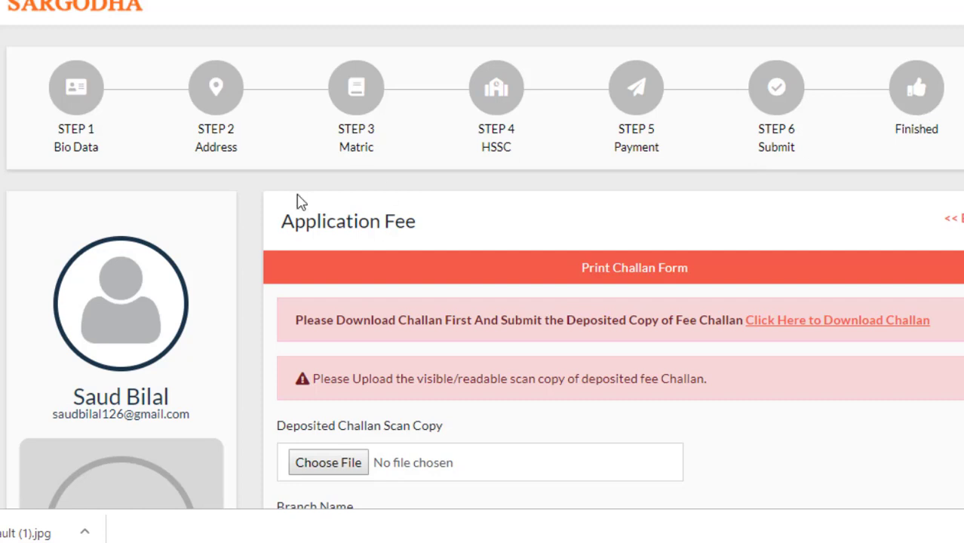
pyautogui.scroll(1, 20, 183)
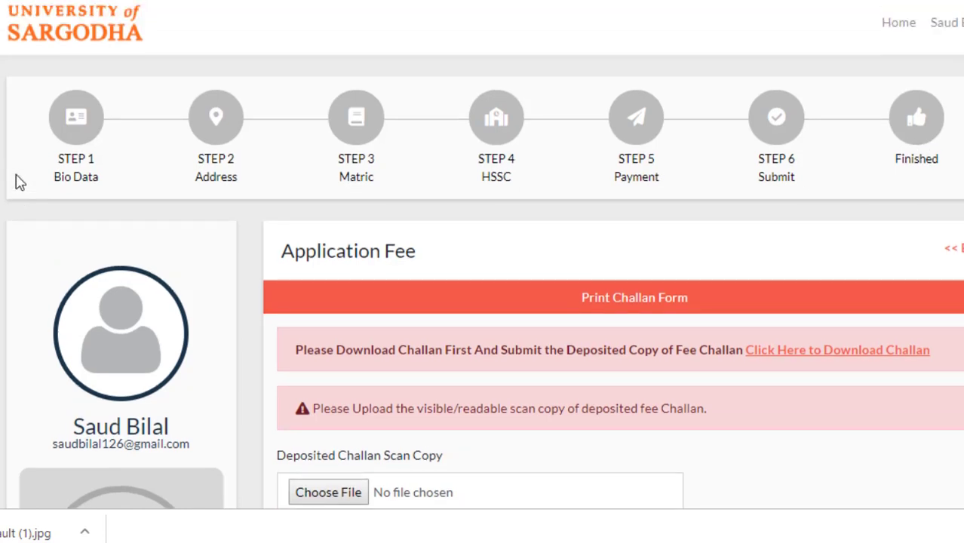